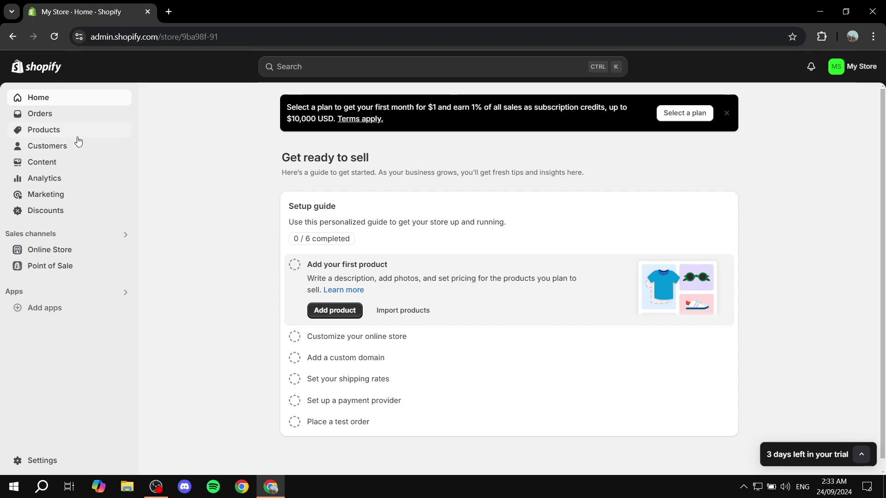
Start a new product titled 'Red'
{"action": "left_click", "coordinate": [56, 131]}
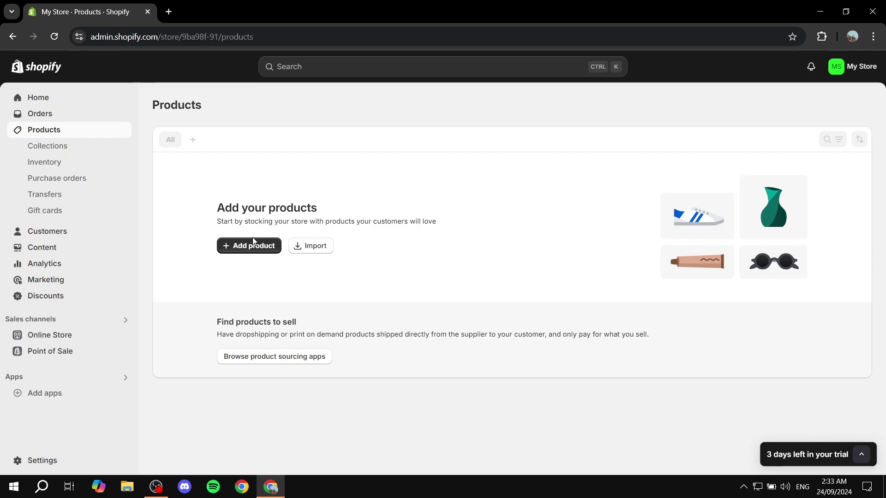
{"action": "left_click", "coordinate": [239, 245]}
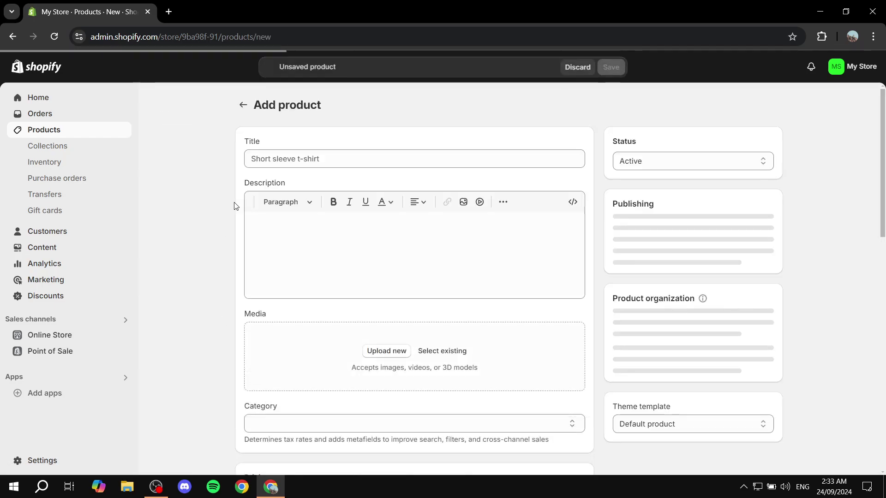
{"action": "left_click", "coordinate": [317, 158]}
{"action": "type", "text": "Red"}
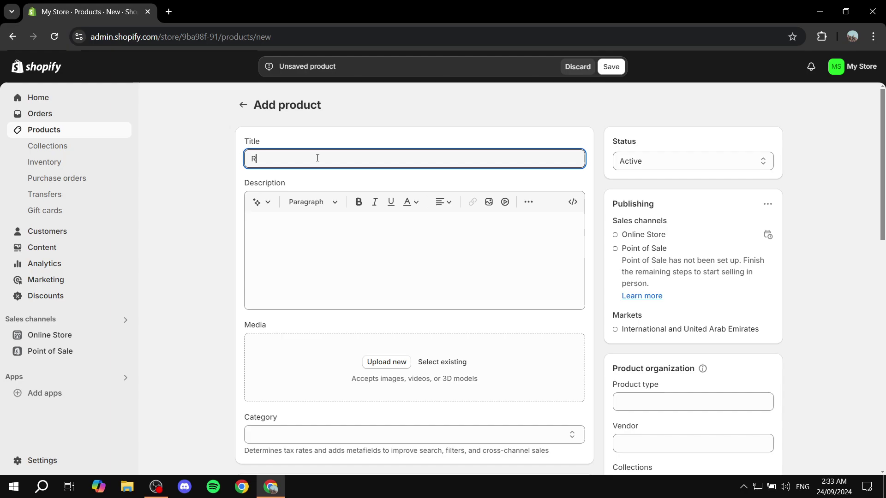
{"action": "left_click", "coordinate": [226, 210]}
Upload Colors.png as the product's media image
{"action": "left_click", "coordinate": [396, 354]}
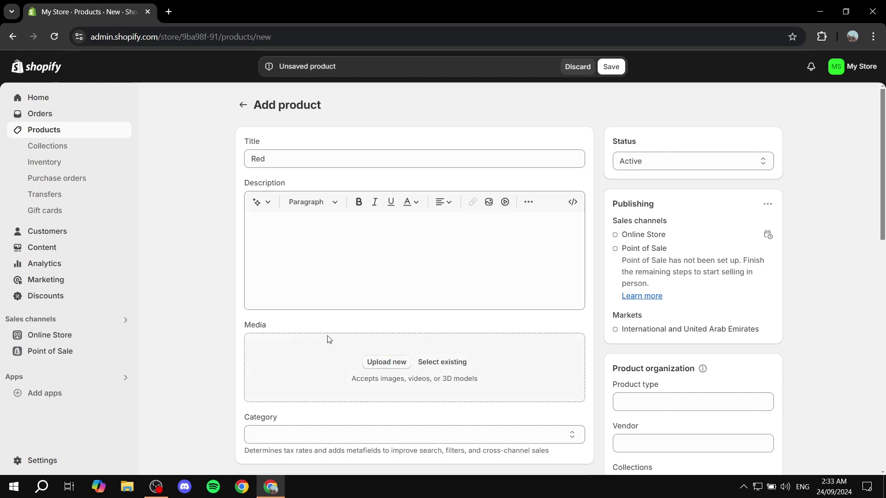
{"action": "double_click", "coordinate": [405, 212]}
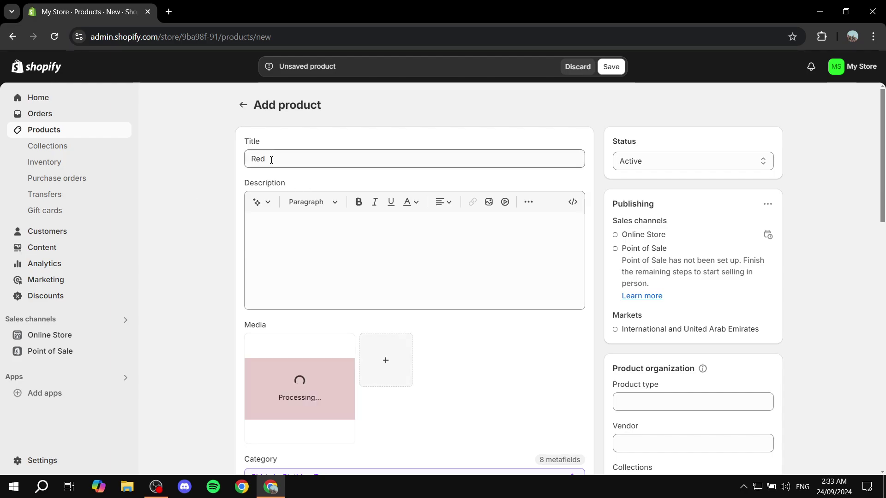
{"action": "left_click_drag", "start_coordinate": [263, 161], "coordinate": [223, 164]}
{"action": "left_click", "coordinate": [206, 190]}
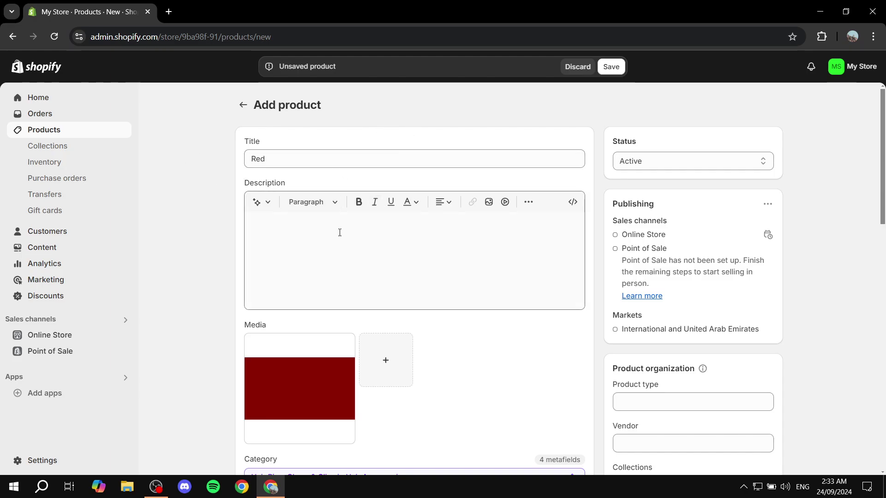
Type the sample line 'And start typing here' into the product description
{"action": "left_click_drag", "start_coordinate": [234, 188], "coordinate": [313, 183]}
{"action": "left_click", "coordinate": [313, 183]}
{"action": "left_click", "coordinate": [294, 238]}
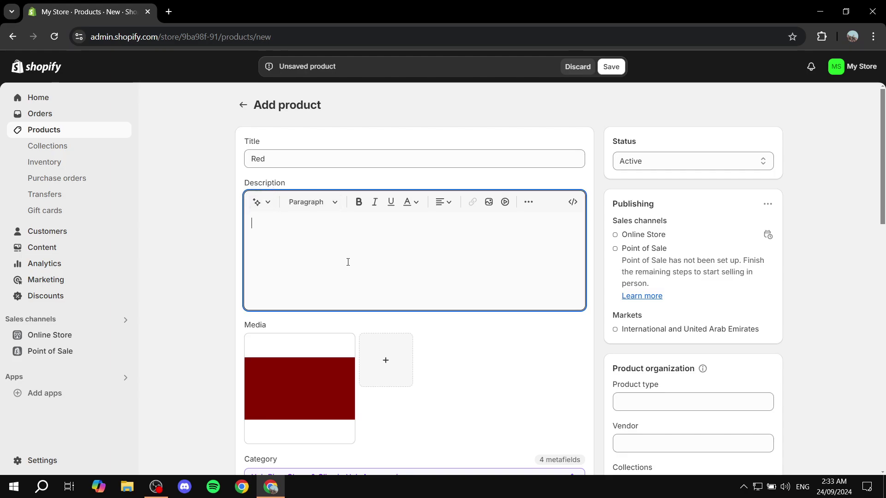
{"action": "type", "text": "And start "}
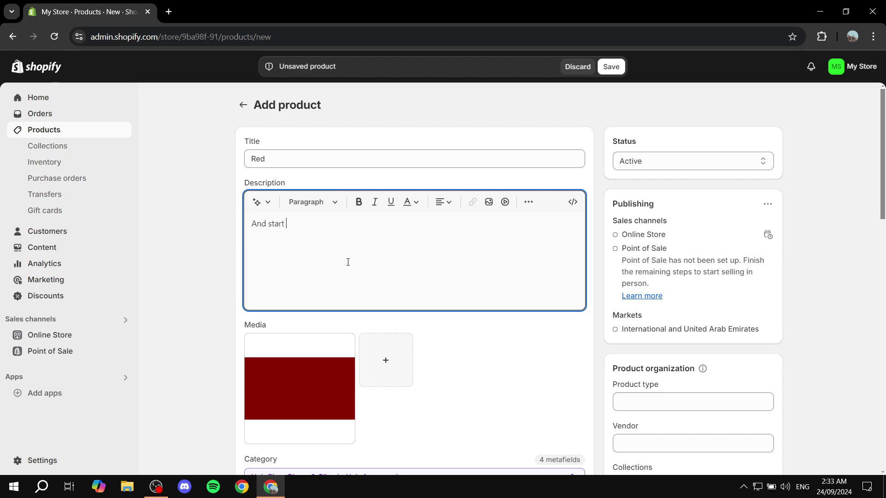
{"action": "type", "text": "typing here"}
Make the sample line bold and check the text colour options without changing the colour
{"action": "left_click_drag", "start_coordinate": [347, 226], "coordinate": [251, 224]}
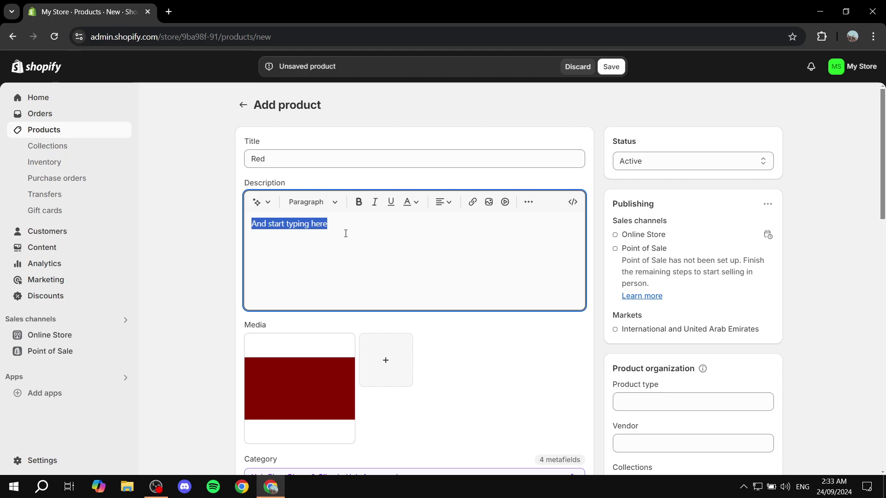
{"action": "left_click", "coordinate": [358, 203]}
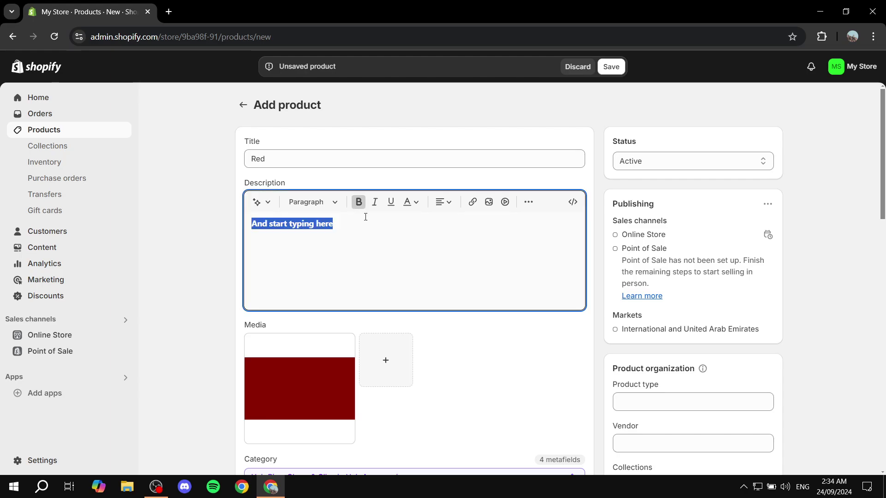
{"action": "left_click", "coordinate": [416, 203]}
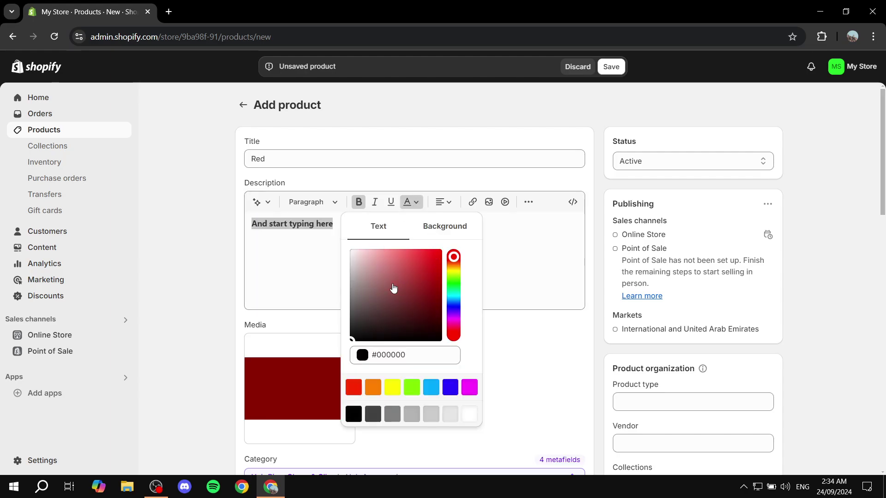
{"action": "left_click", "coordinate": [300, 260]}
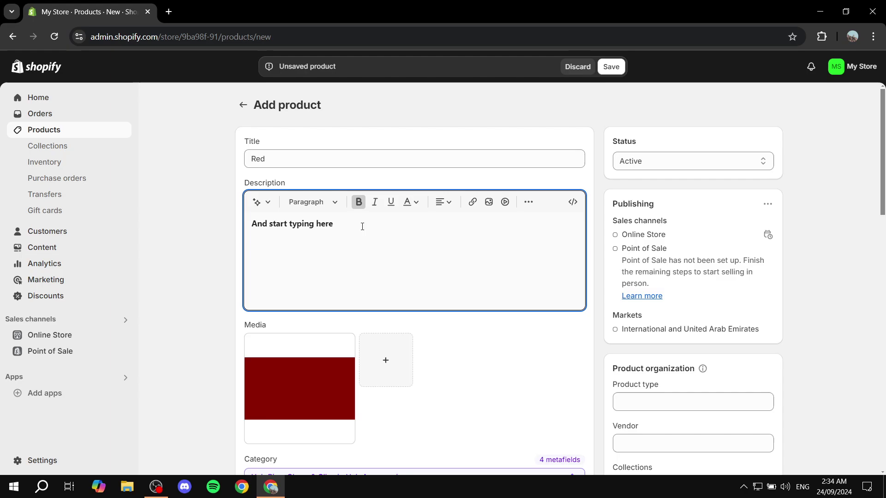
{"action": "left_click_drag", "start_coordinate": [362, 226], "coordinate": [235, 238]}
Replace the sample with a Heading 1 reading 'Header 1:'
{"action": "key", "text": "BackSpace"}
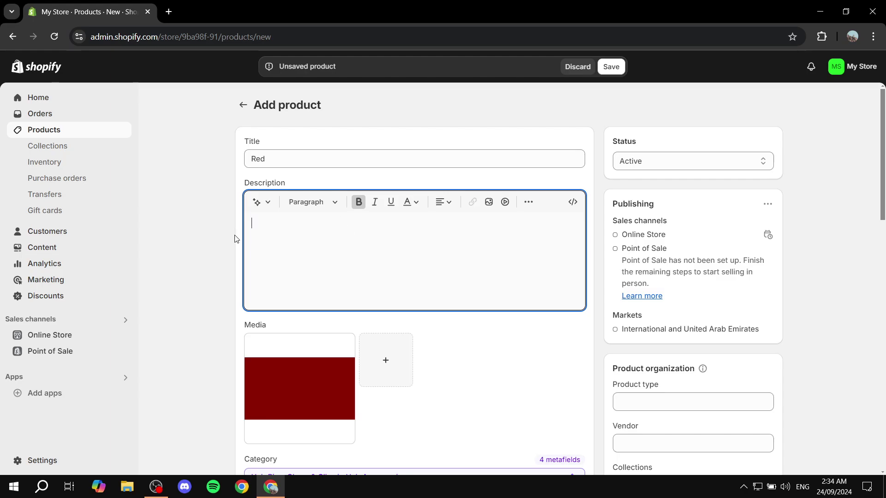
{"action": "type", "text": "Header"}
{"action": "left_click_drag", "start_coordinate": [286, 225], "coordinate": [252, 225]}
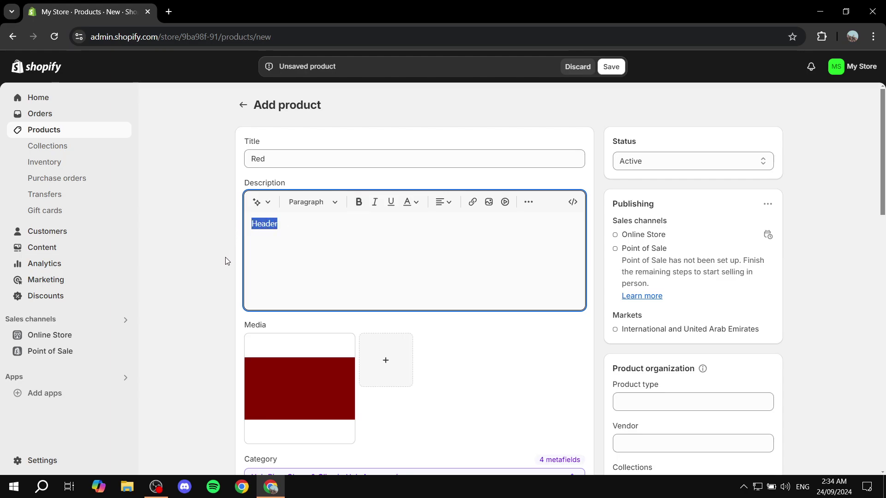
{"action": "left_click", "coordinate": [332, 207]}
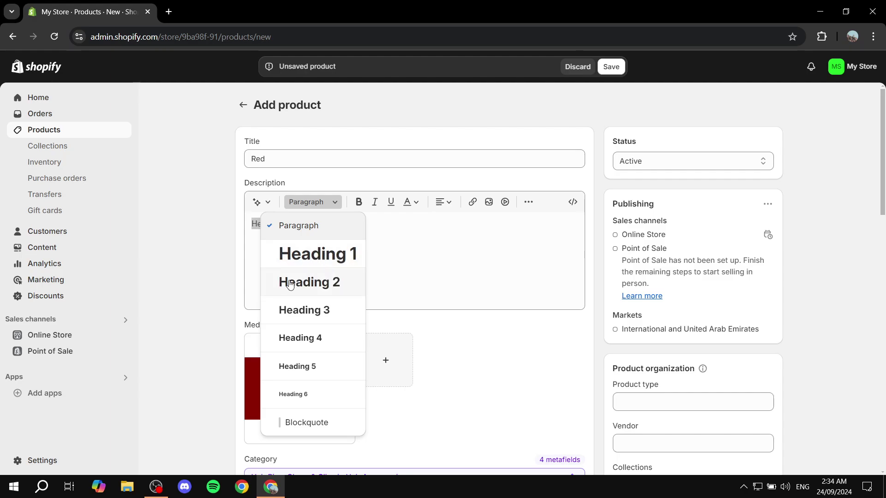
{"action": "left_click", "coordinate": [311, 254]}
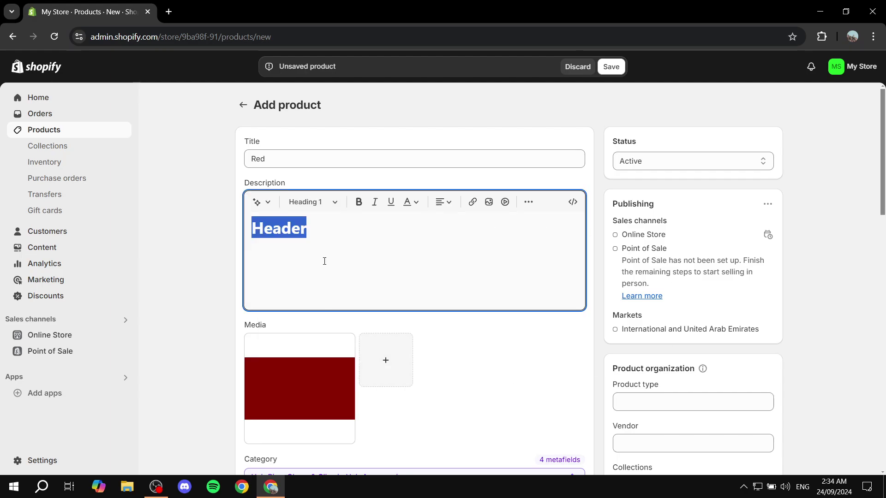
{"action": "left_click", "coordinate": [330, 235]}
{"action": "type", "text": "1"}
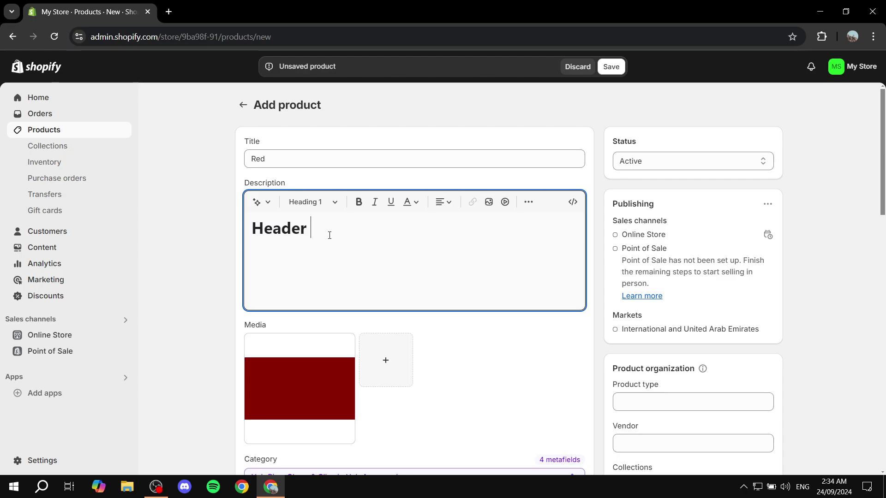
{"action": "type", "text": ":"}
Add the paragraph 'And type in whatever desc you want.' below the heading
{"action": "key", "text": "Return"}
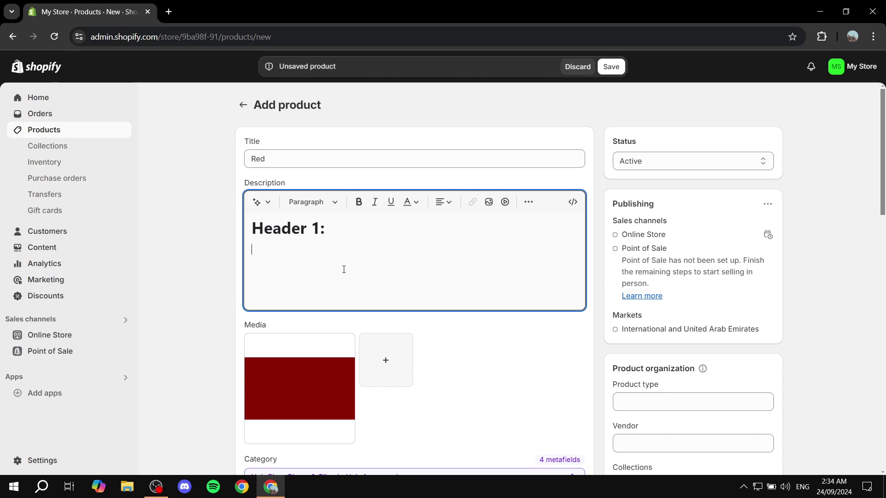
{"action": "type", "text": "And type in whatever desc you want."}
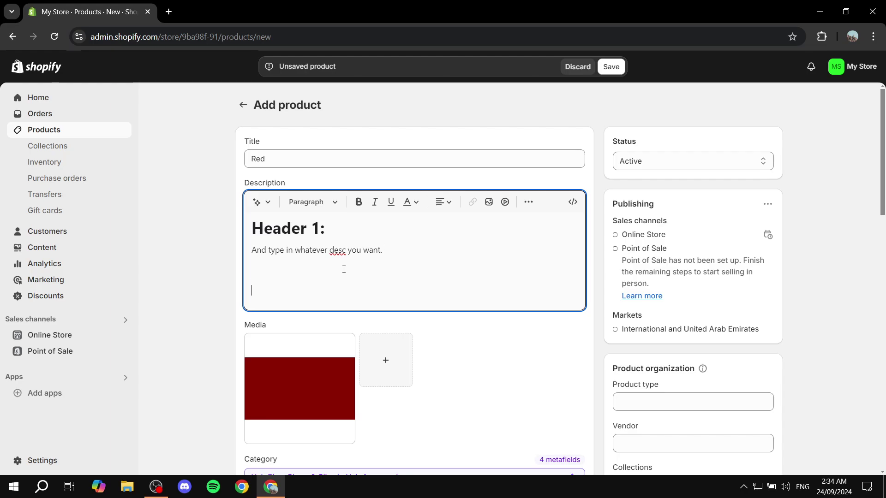
Add a Heading 2 line 'A little smaller:'
{"action": "left_click", "coordinate": [325, 203]}
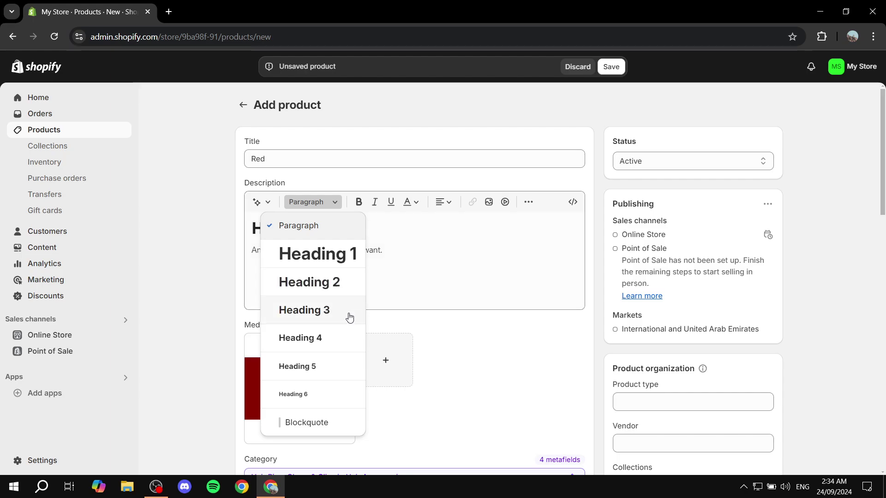
{"action": "left_click", "coordinate": [315, 284]}
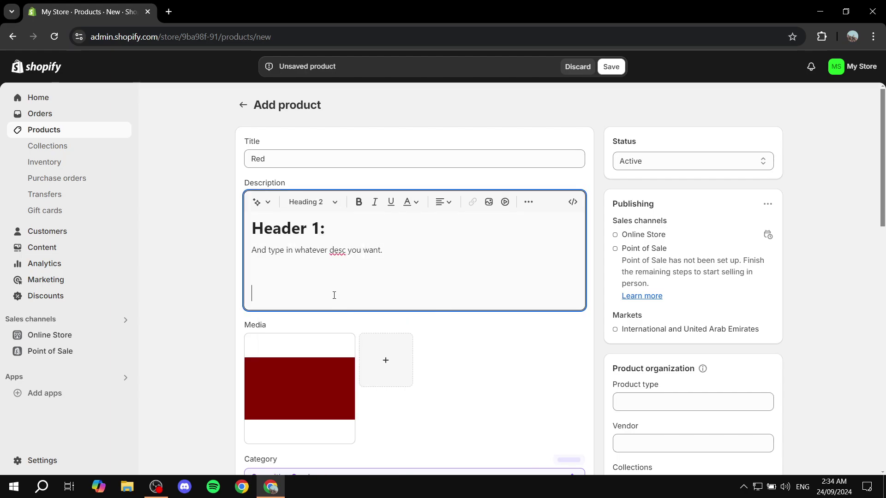
{"action": "type", "text": "A little"}
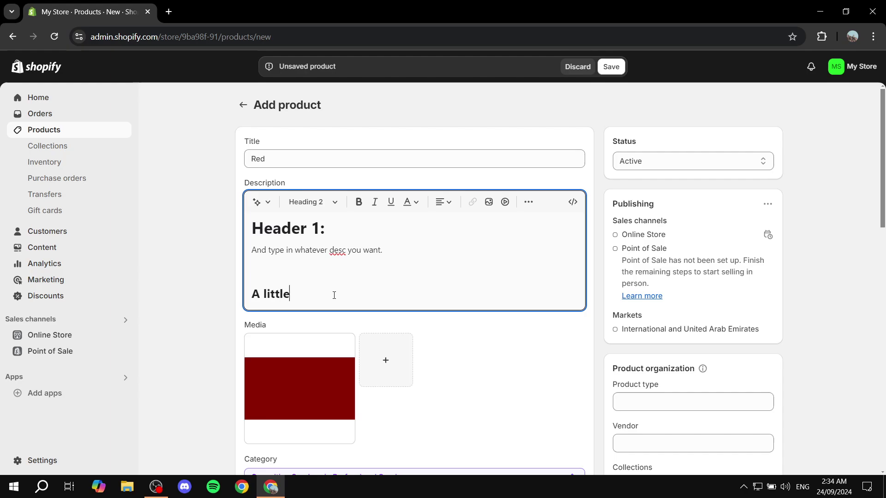
{"action": "type", "text": " smaller:"}
{"action": "left_click", "coordinate": [193, 297]}
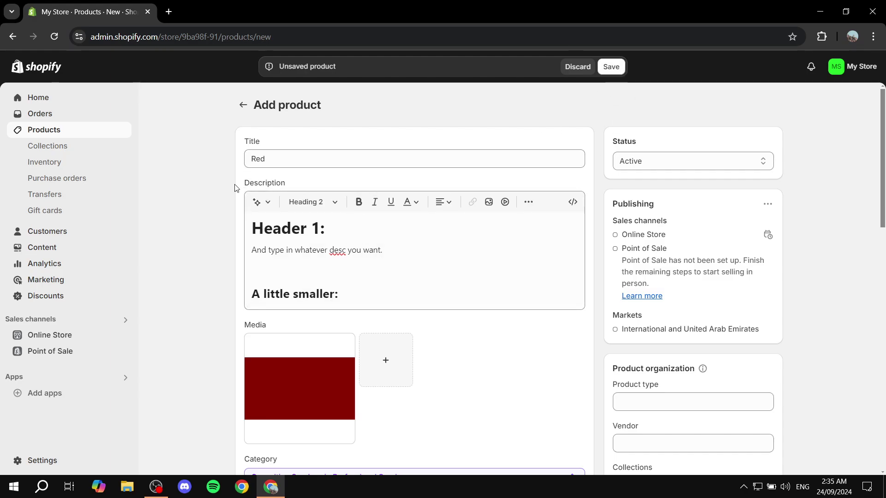
{"action": "left_click_drag", "start_coordinate": [236, 188], "coordinate": [310, 187]}
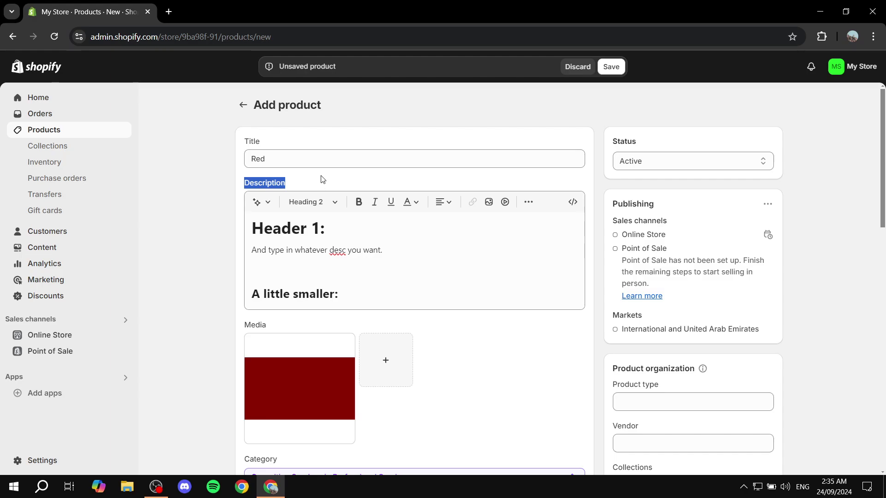
Open the Red product's search engine listing for editing
{"action": "left_click", "coordinate": [321, 181]}
{"action": "scroll", "coordinate": [775, 226], "scroll_direction": "down", "scroll_amount": 12}
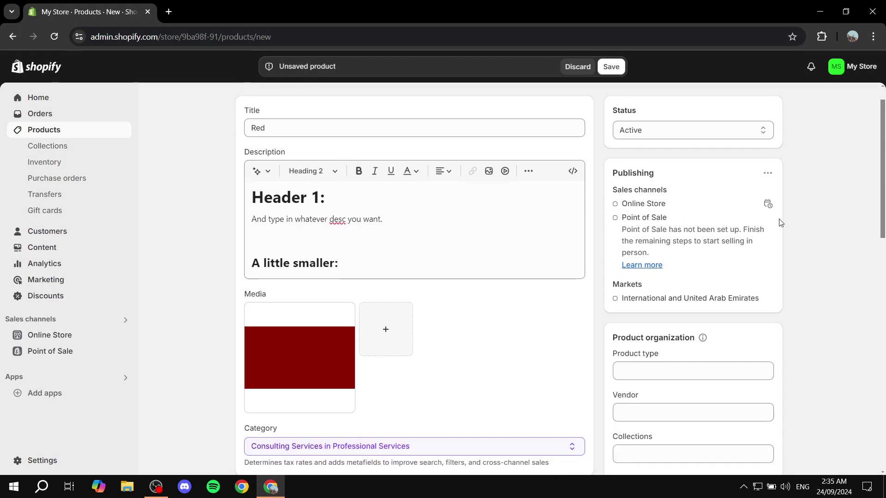
{"action": "scroll", "coordinate": [770, 227], "scroll_direction": "down", "scroll_amount": 1}
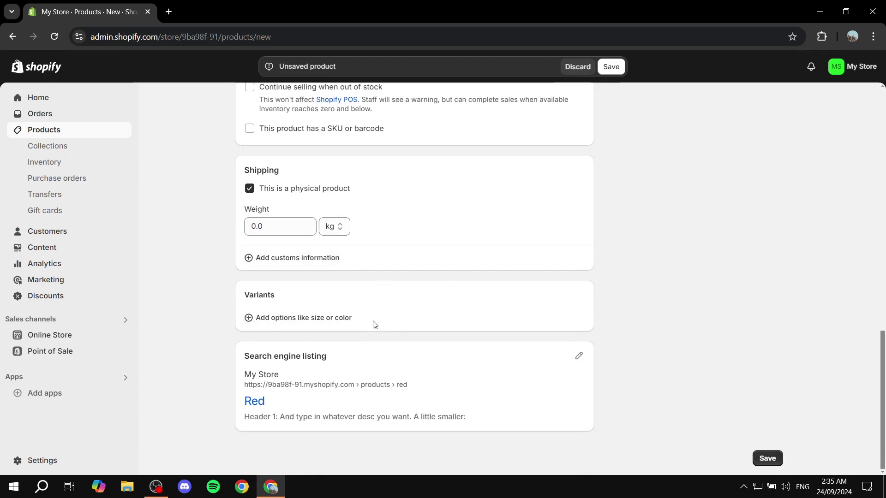
{"action": "left_click", "coordinate": [578, 357]}
{"action": "scroll", "coordinate": [484, 379], "scroll_direction": "down", "scroll_amount": 4}
{"action": "scroll", "coordinate": [488, 320], "scroll_direction": "up", "scroll_amount": 3}
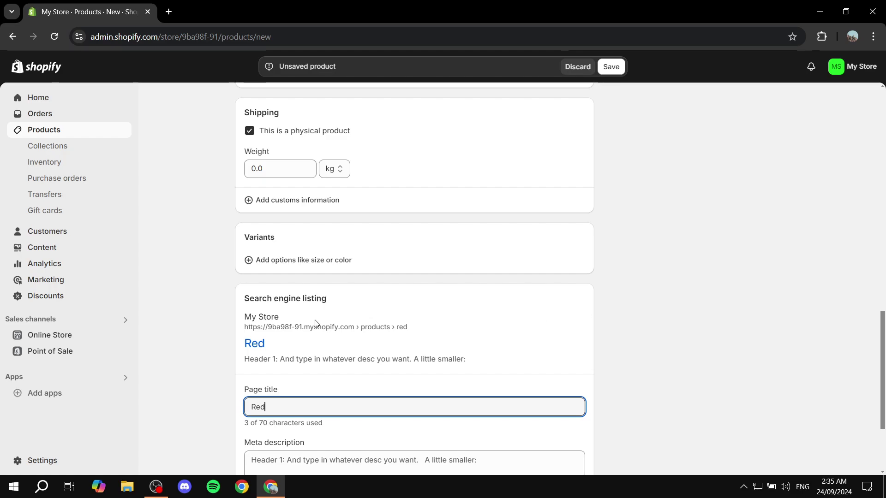
{"action": "left_click_drag", "start_coordinate": [238, 300], "coordinate": [344, 301]}
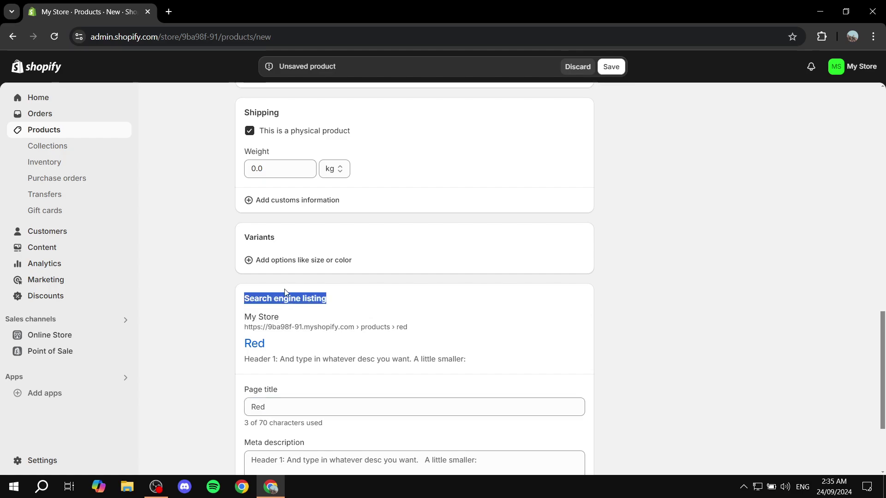
{"action": "scroll", "coordinate": [571, 308], "scroll_direction": "down", "scroll_amount": 3}
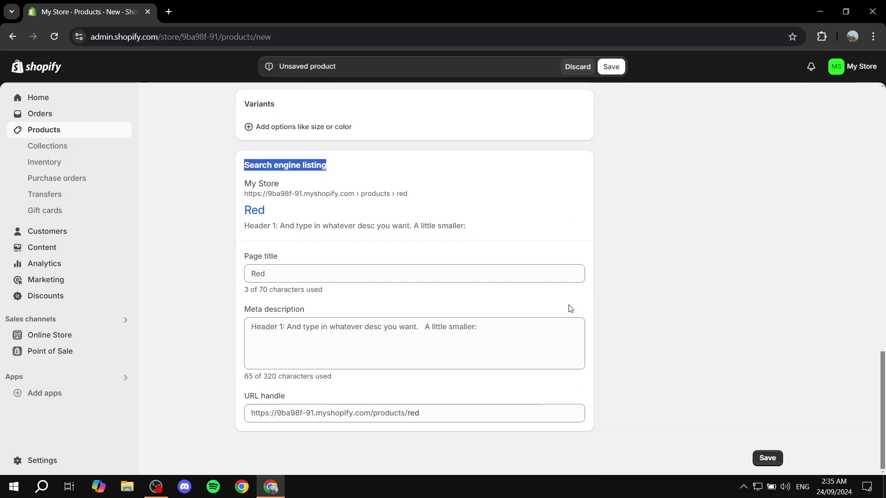
Replace the meta description with 'Add proper meta desc.'
{"action": "left_click", "coordinate": [503, 328]}
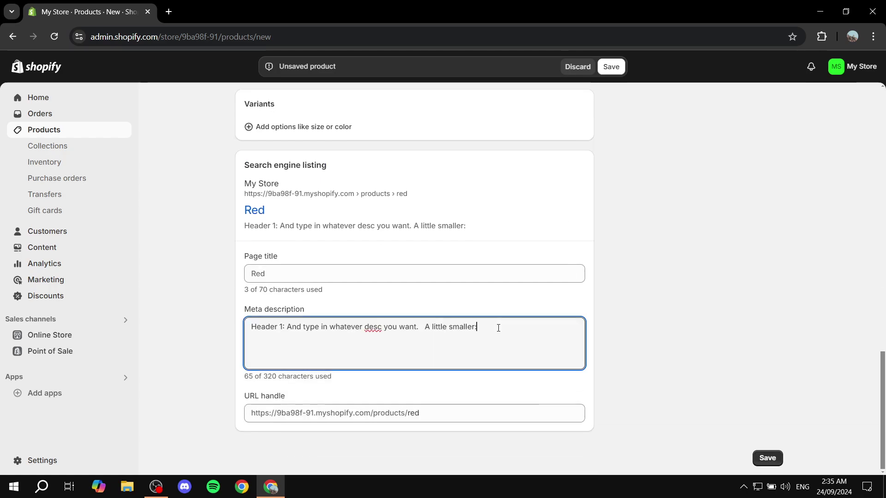
{"action": "key", "text": "ctrl+a"}
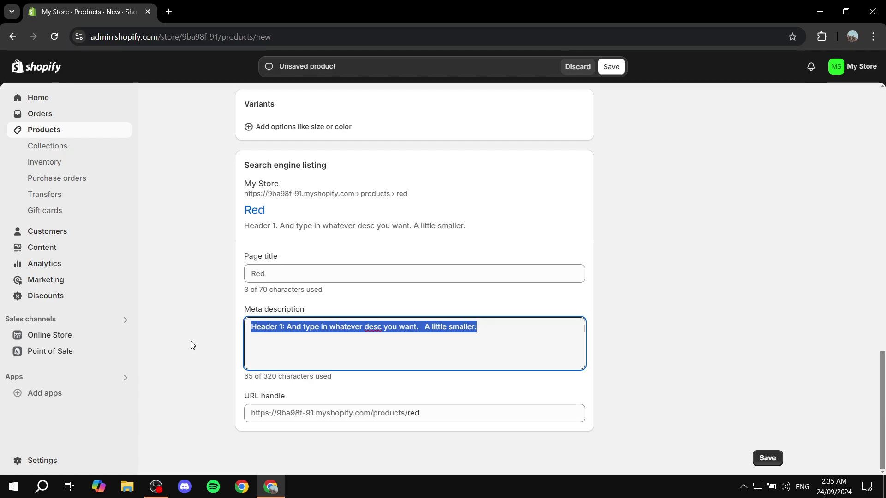
{"action": "key", "text": "BackSpace"}
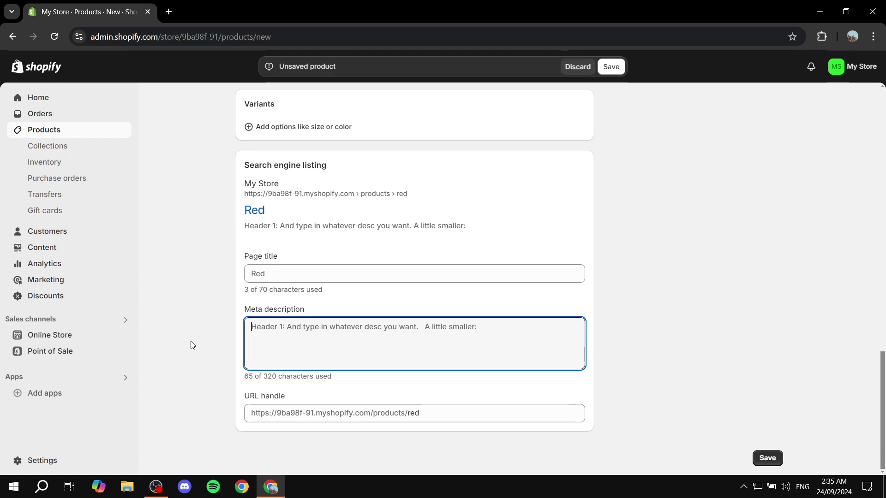
{"action": "type", "text": "Add proper "}
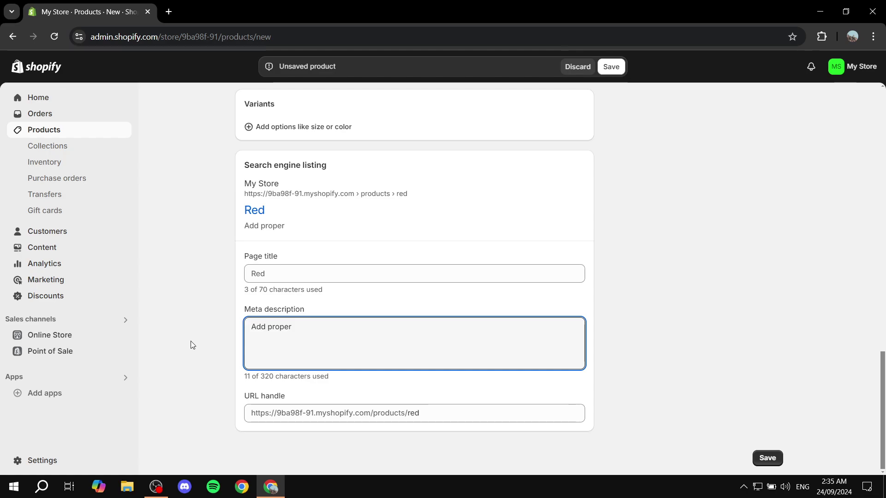
{"action": "type", "text": "meta desc"}
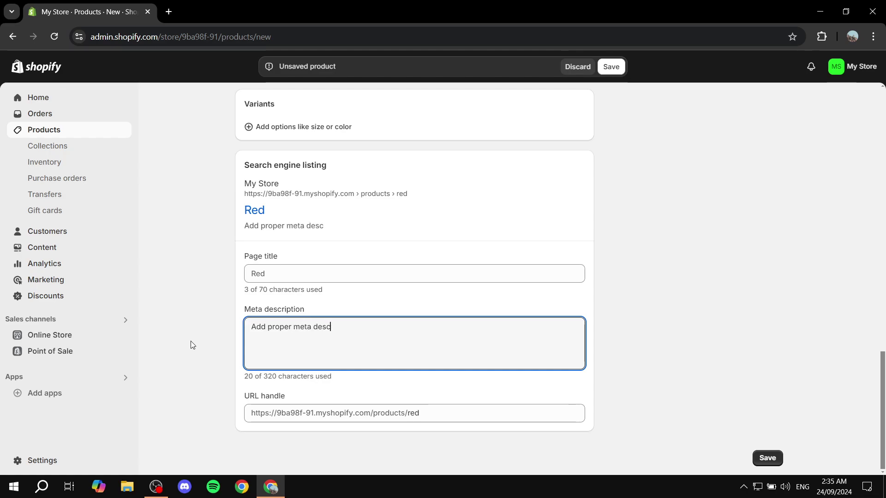
{"action": "type", "text": "."}
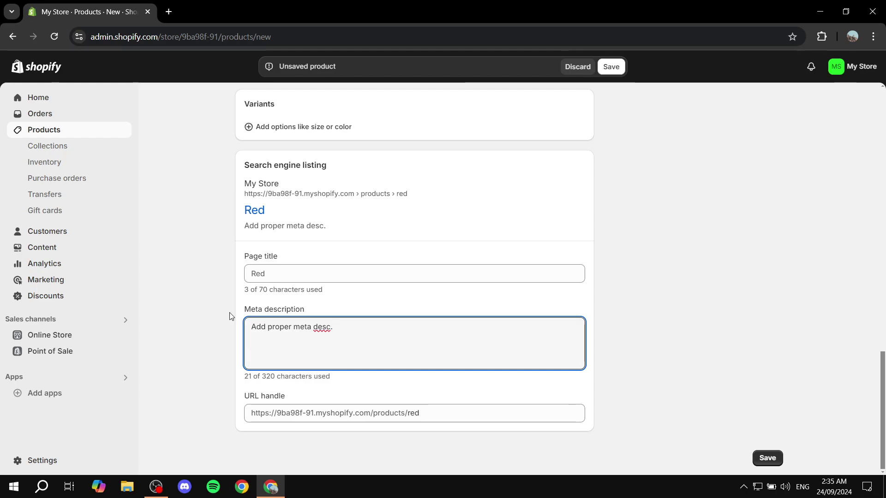
{"action": "left_click_drag", "start_coordinate": [229, 316], "coordinate": [316, 304]}
{"action": "left_click", "coordinate": [317, 170]}
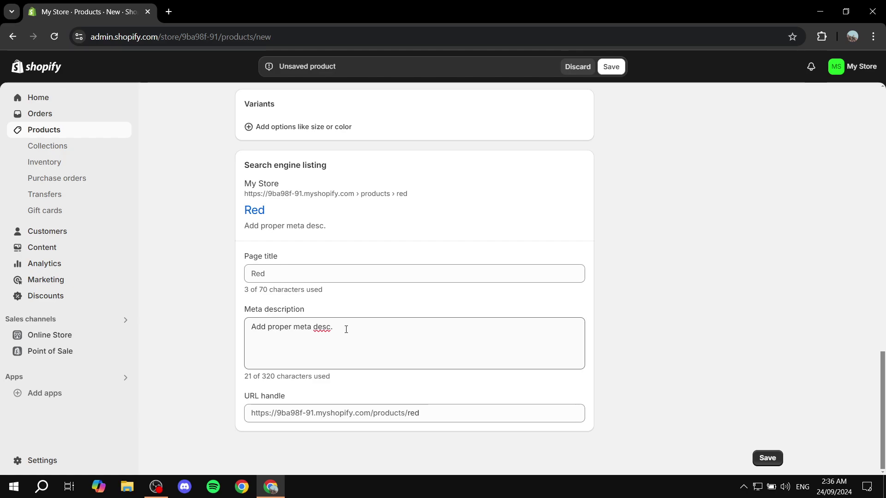
Try saving Red, discard it after the error, and go to Online Store blog posts
{"action": "left_click", "coordinate": [770, 458]}
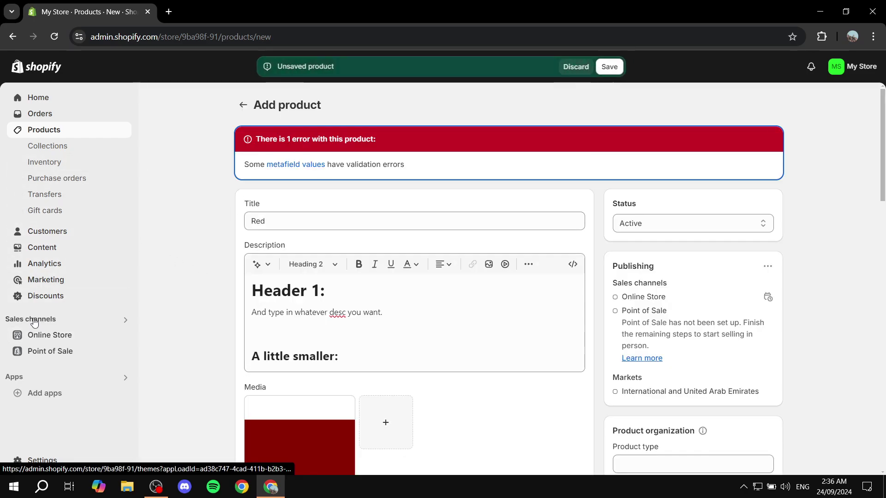
{"action": "left_click", "coordinate": [584, 69]}
{"action": "left_click", "coordinate": [60, 336]}
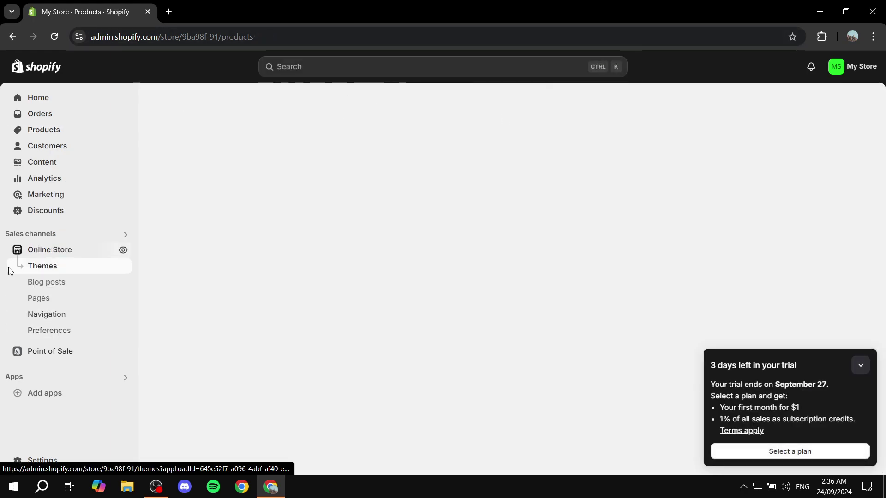
{"action": "left_click", "coordinate": [46, 283]}
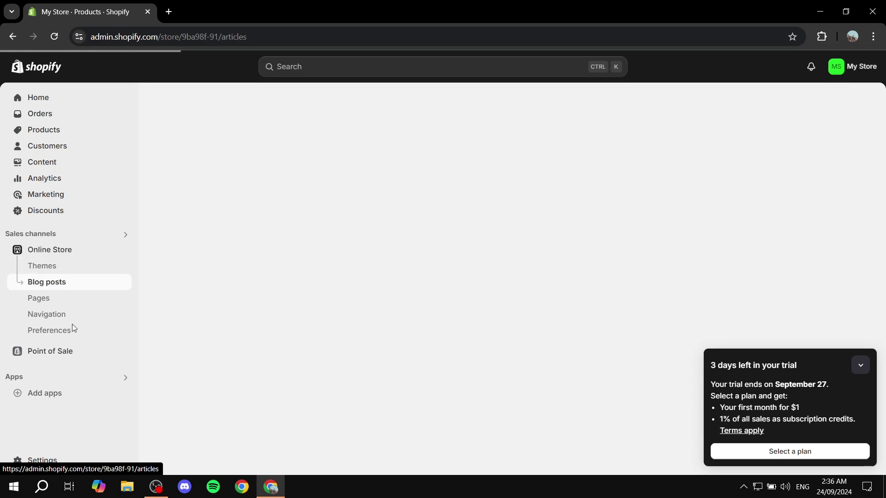
{"action": "left_click", "coordinate": [861, 365]}
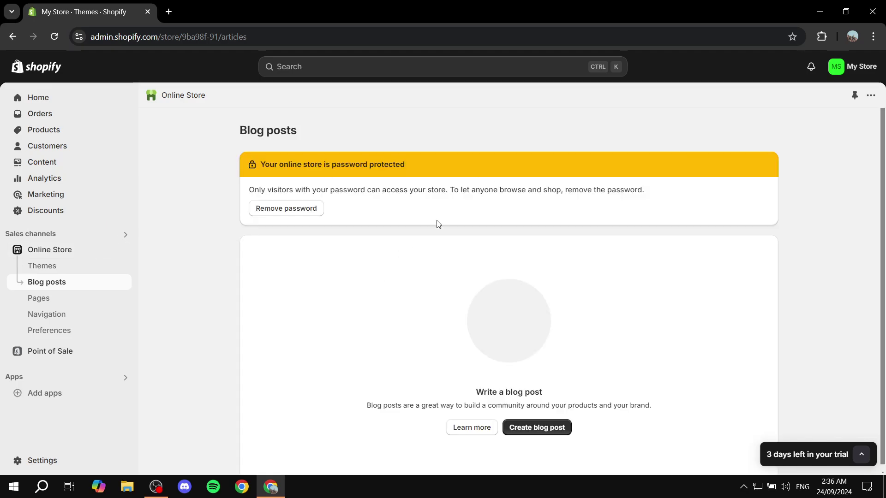
Create a new blog post titled 'The same'
{"action": "left_click", "coordinate": [537, 422]}
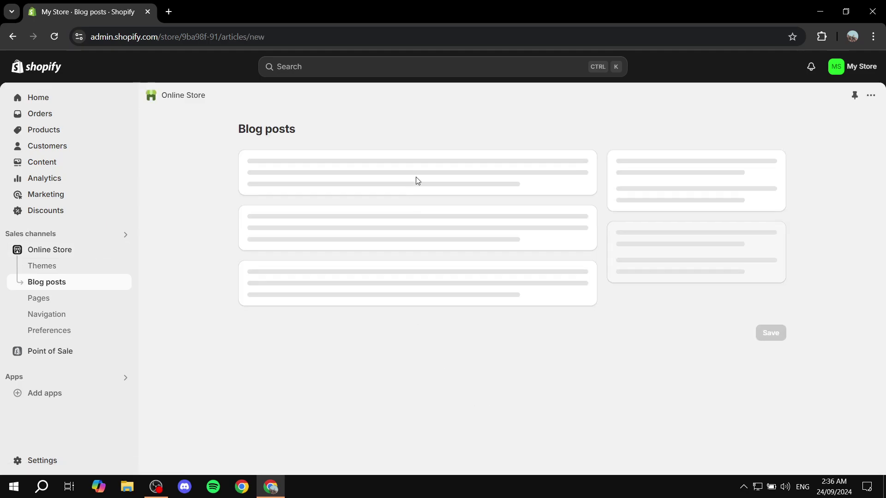
{"action": "left_click", "coordinate": [355, 189]}
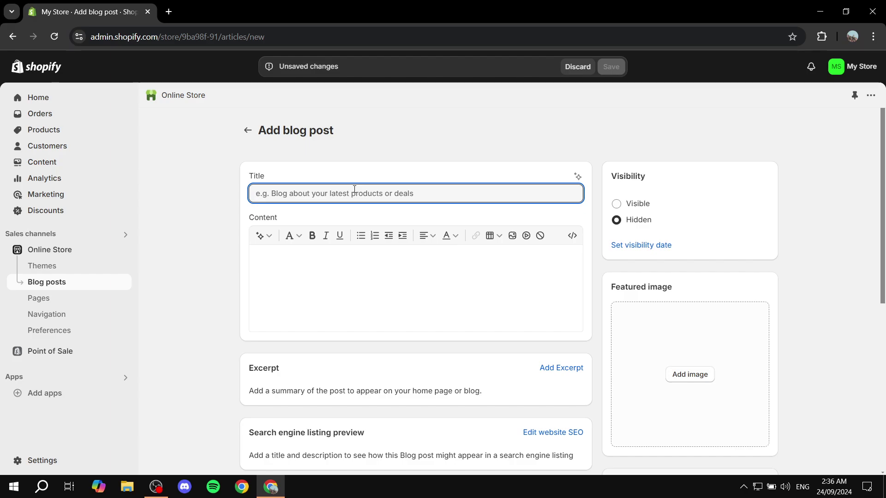
{"action": "type", "text": "The same"}
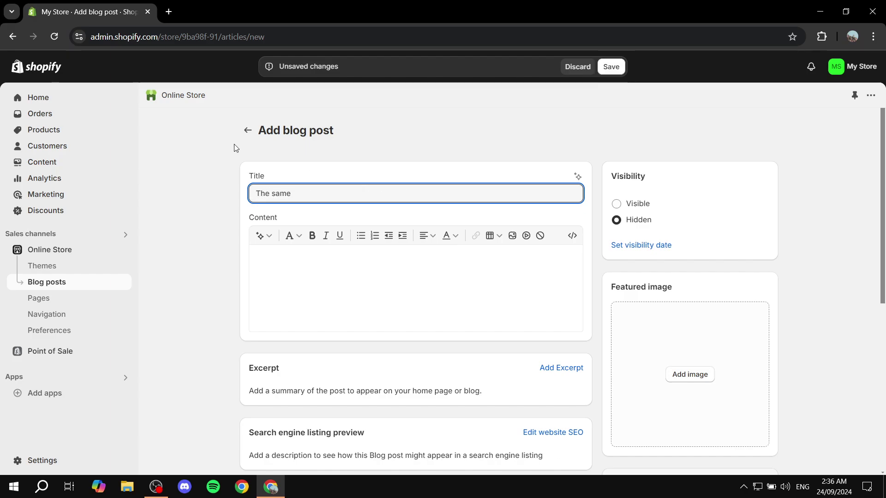
Add the content line 'Add some text' formatted as Heading 1
{"action": "left_click", "coordinate": [313, 265]}
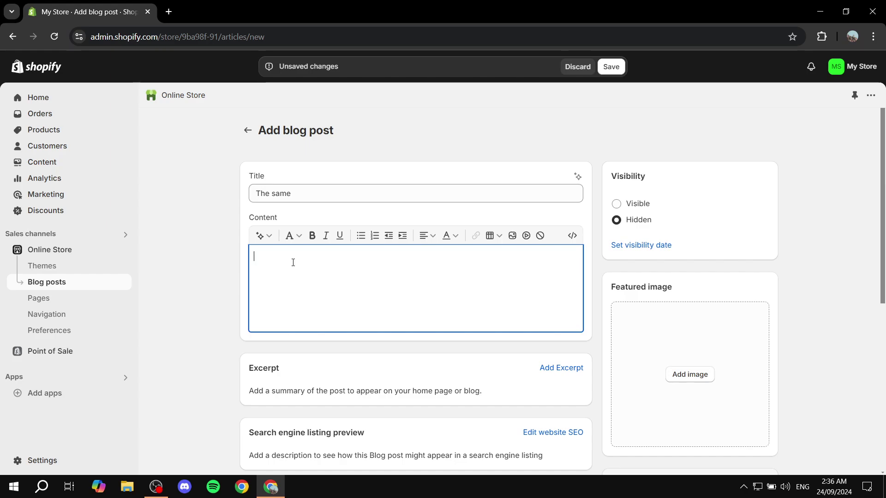
{"action": "type", "text": "Add so"}
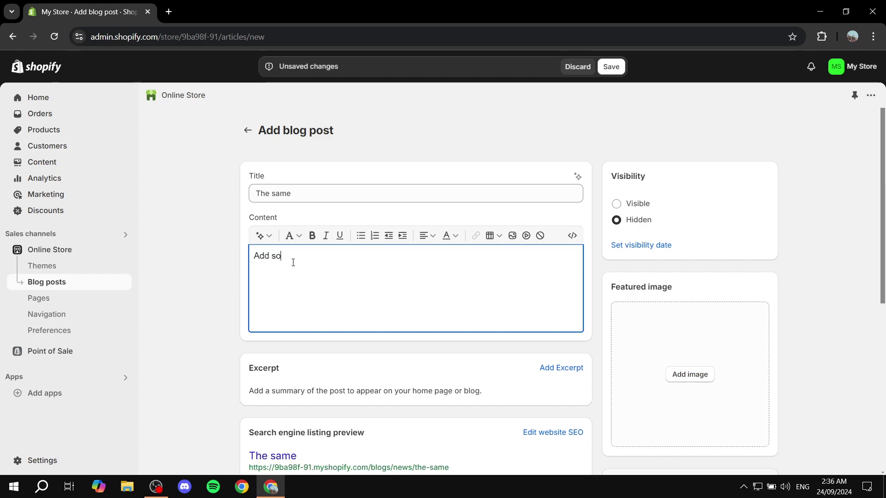
{"action": "type", "text": "me text"}
{"action": "left_click_drag", "start_coordinate": [351, 261], "coordinate": [251, 264]}
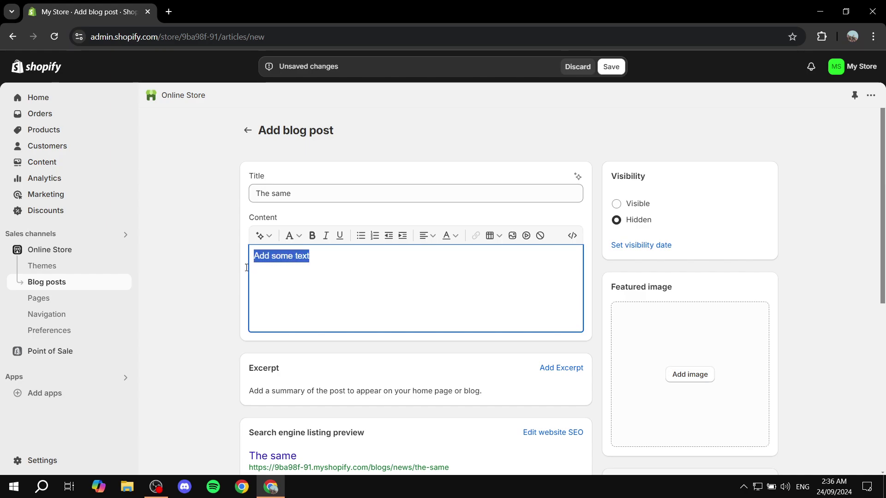
{"action": "left_click", "coordinate": [427, 236]}
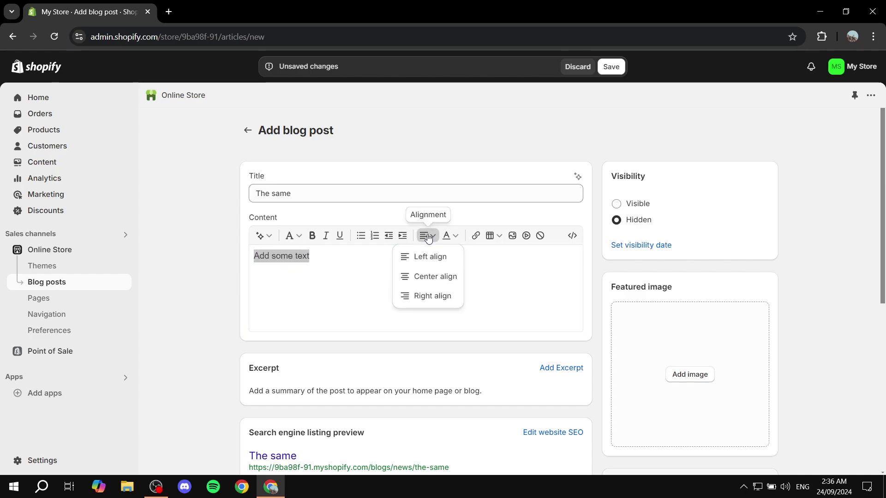
{"action": "left_click", "coordinate": [427, 236]}
{"action": "left_click", "coordinate": [288, 237]}
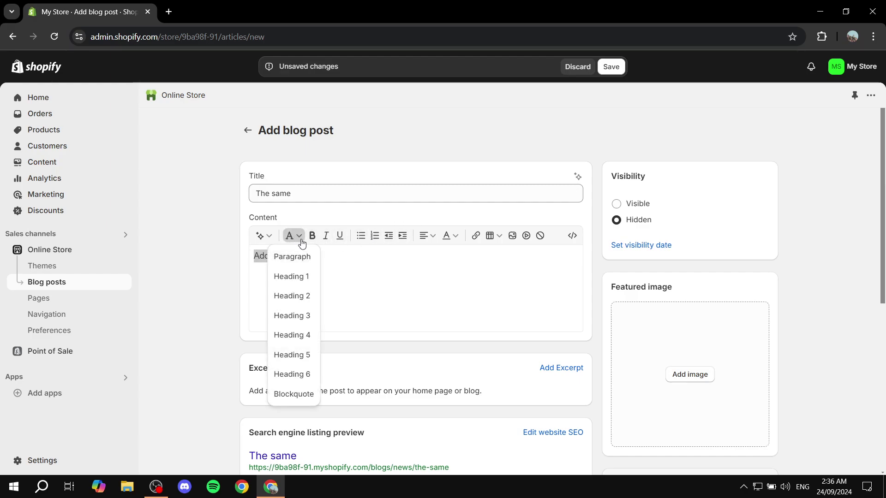
{"action": "left_click", "coordinate": [289, 276]}
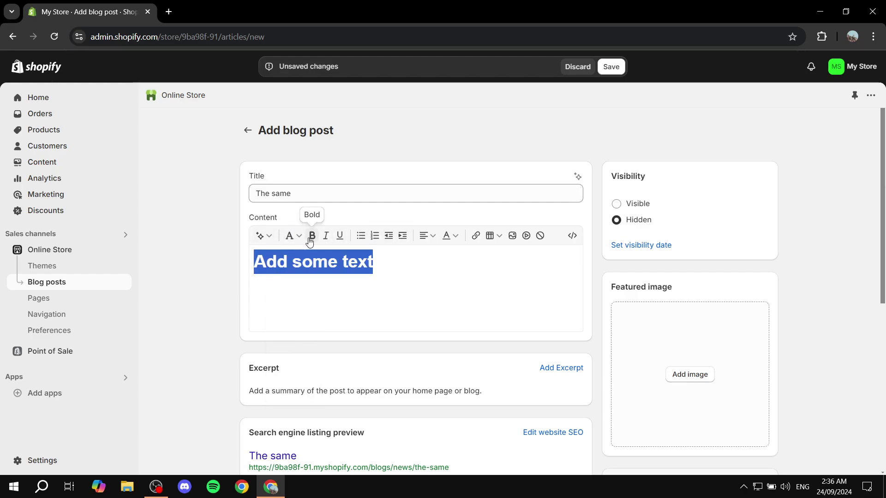
{"action": "left_click", "coordinate": [458, 249]}
Reveal the post's SEO fields, filling the listing description with 'Add some text'
{"action": "scroll", "coordinate": [219, 323], "scroll_direction": "down", "scroll_amount": 6}
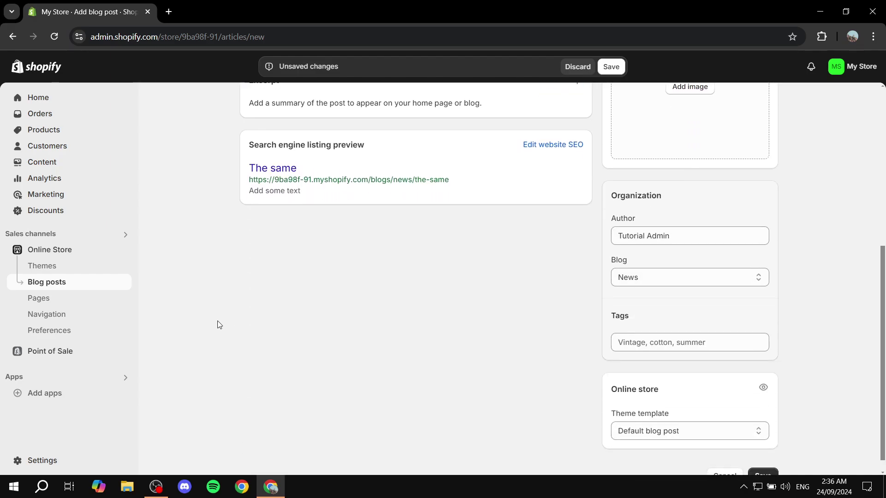
{"action": "scroll", "coordinate": [221, 323], "scroll_direction": "up", "scroll_amount": 3}
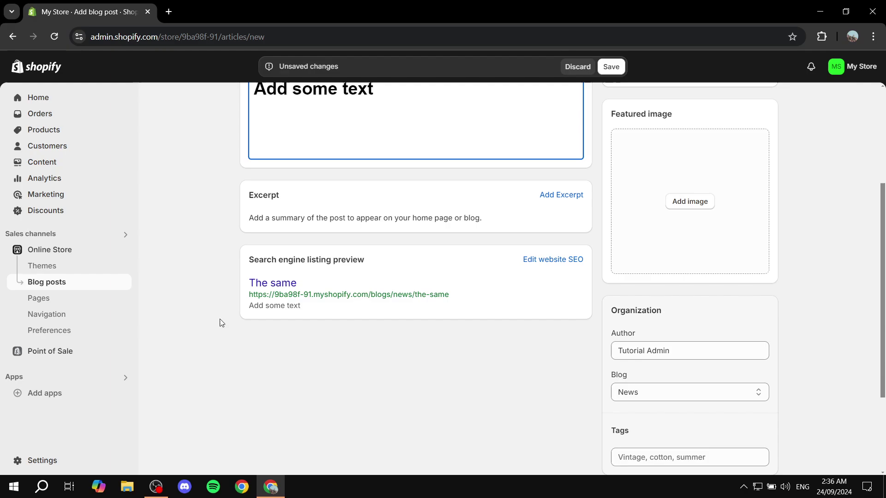
{"action": "left_click", "coordinate": [561, 261]}
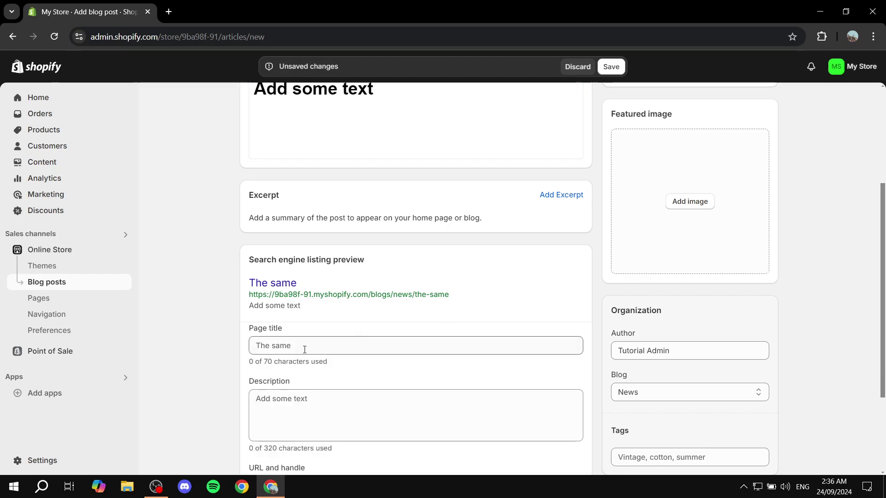
{"action": "left_click", "coordinate": [340, 393]}
{"action": "left_click_drag", "start_coordinate": [361, 395], "coordinate": [238, 399]}
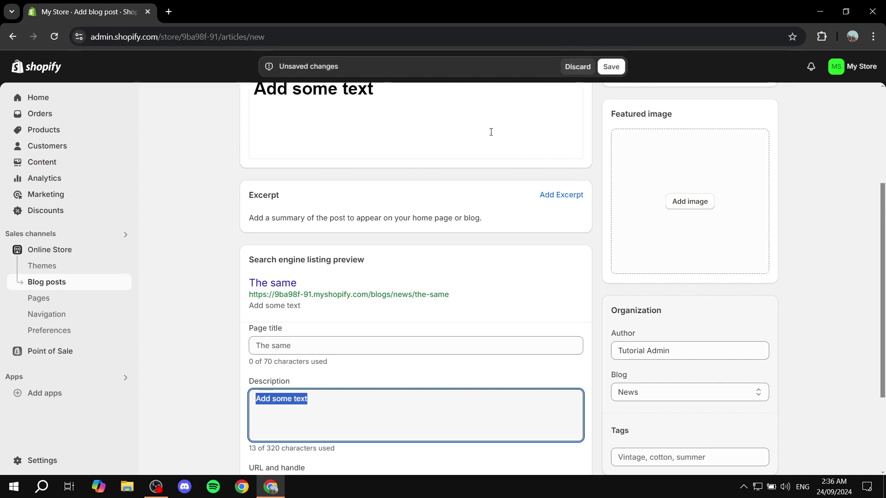
{"action": "scroll", "coordinate": [488, 130], "scroll_direction": "up", "scroll_amount": 4}
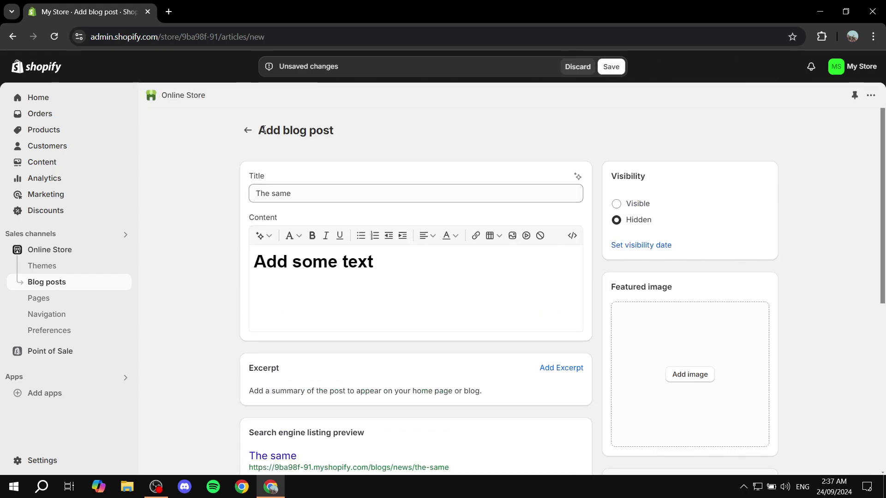
{"action": "left_click_drag", "start_coordinate": [413, 259], "coordinate": [227, 274]}
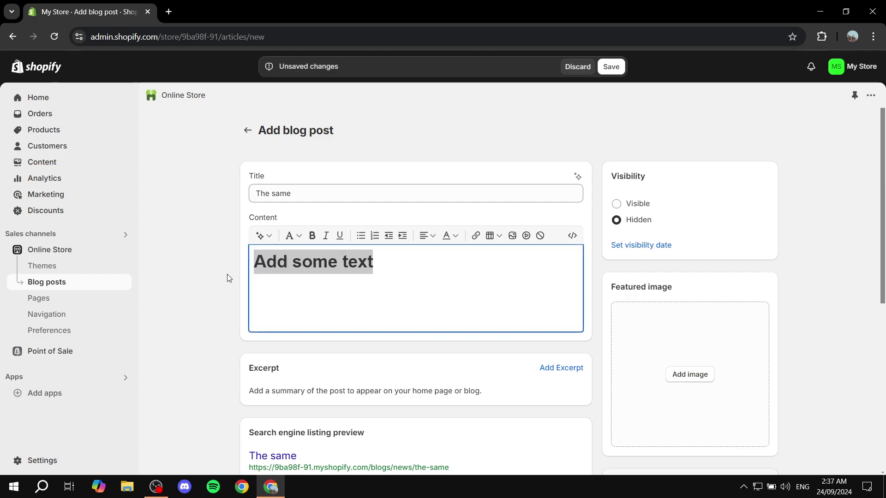